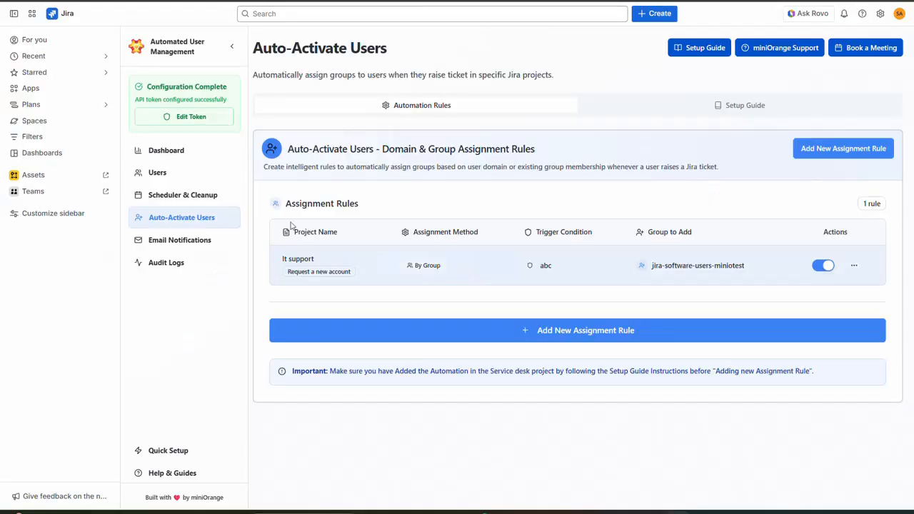
Expand Spaces in the sidebar to list recent spaces, including It support.
{"action": "left_click", "coordinate": [14, 123]}
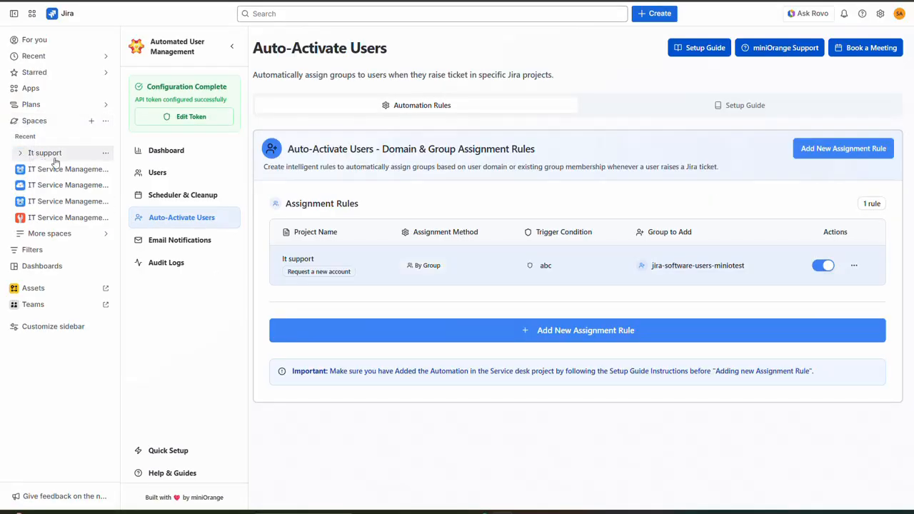
Create a new automation rule from scratch under the It support space's settings.
{"action": "left_click", "coordinate": [104, 152]}
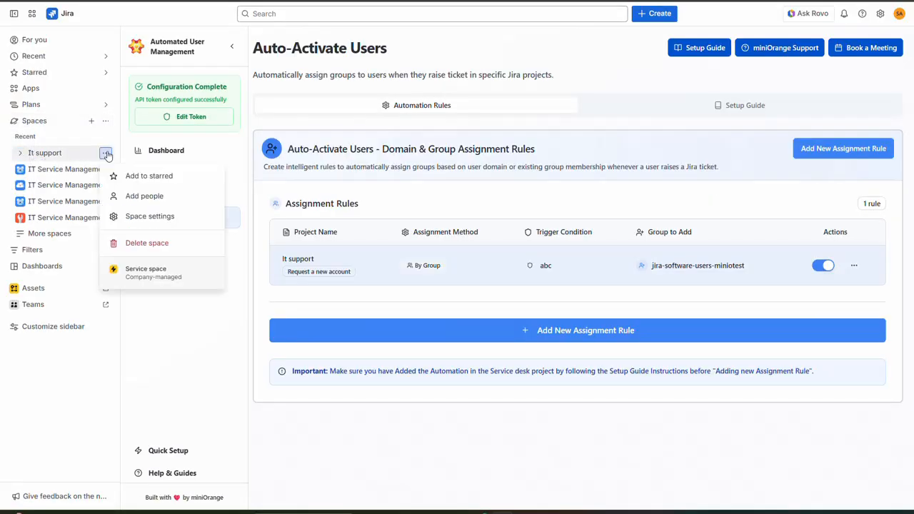
{"action": "left_click", "coordinate": [141, 219]}
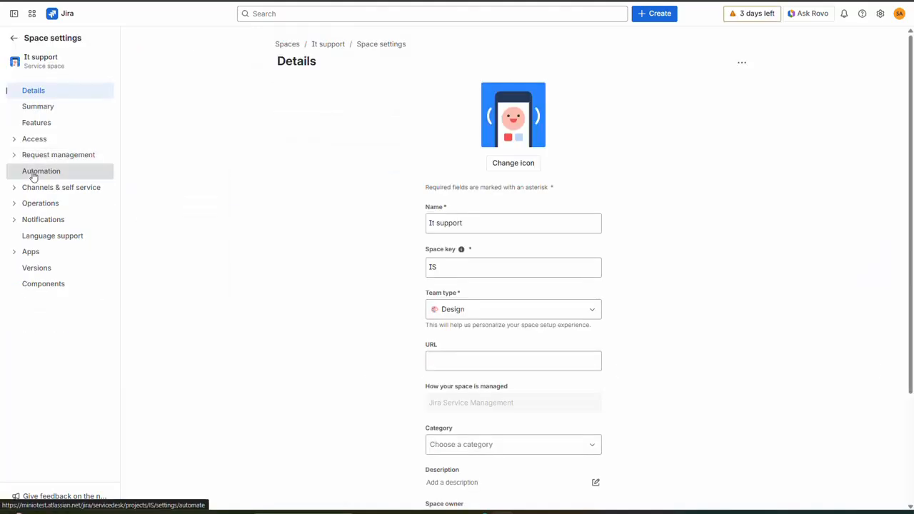
{"action": "left_click", "coordinate": [34, 174]}
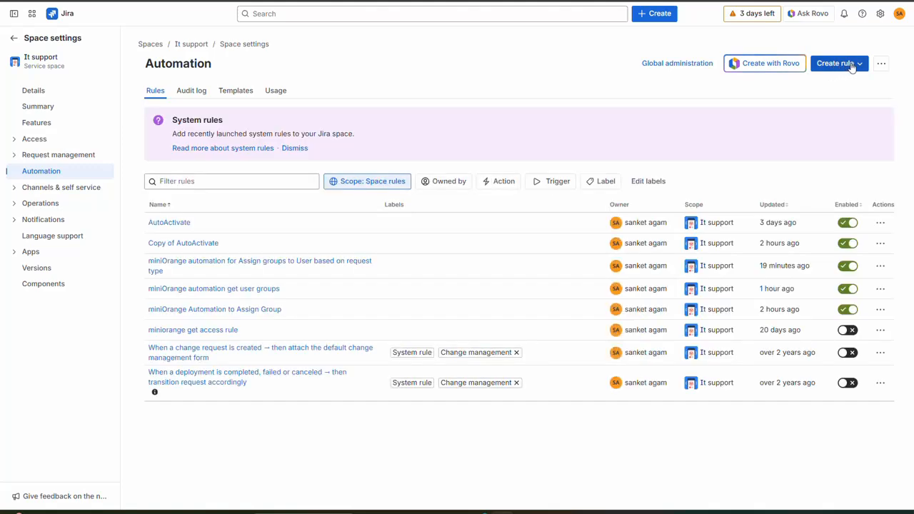
{"action": "left_click", "coordinate": [839, 64]}
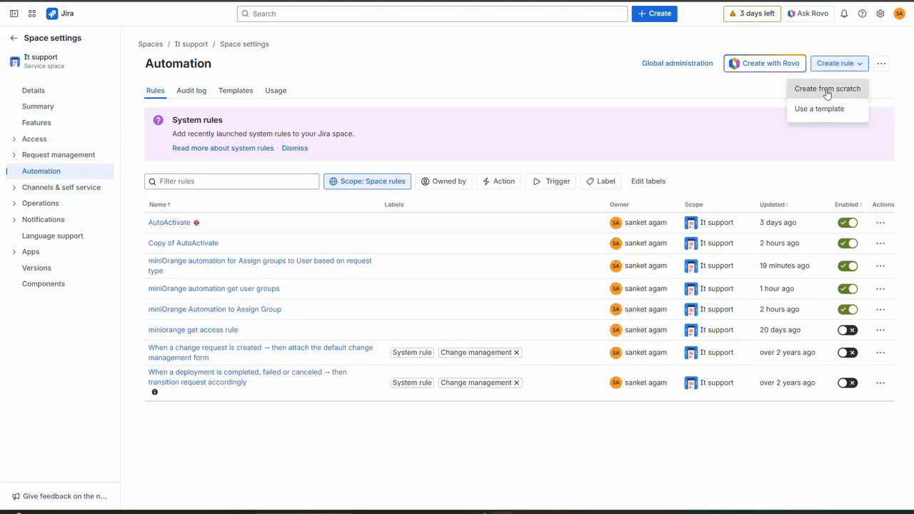
{"action": "left_click", "coordinate": [826, 89]}
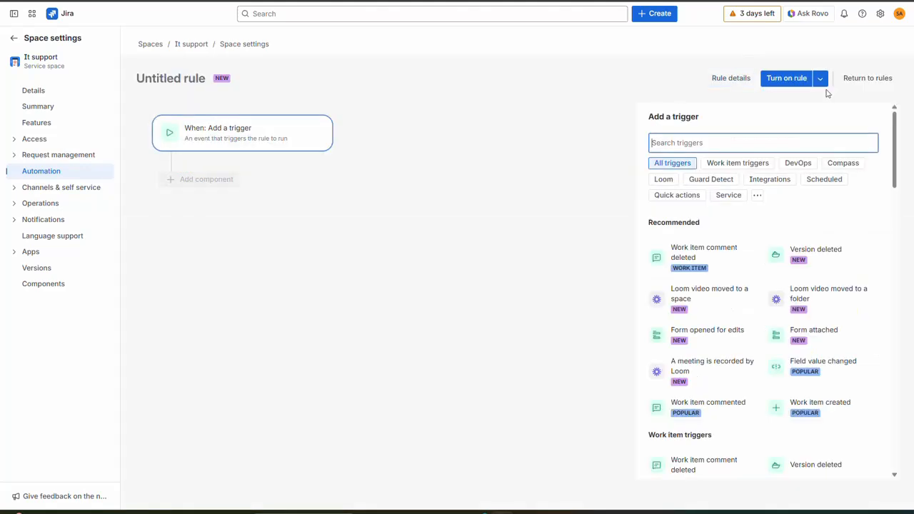
Set the rule trigger to Work item created and add a {{smart values}} condition.
{"action": "left_click", "coordinate": [677, 145]}
{"action": "type", "text": "wor"}
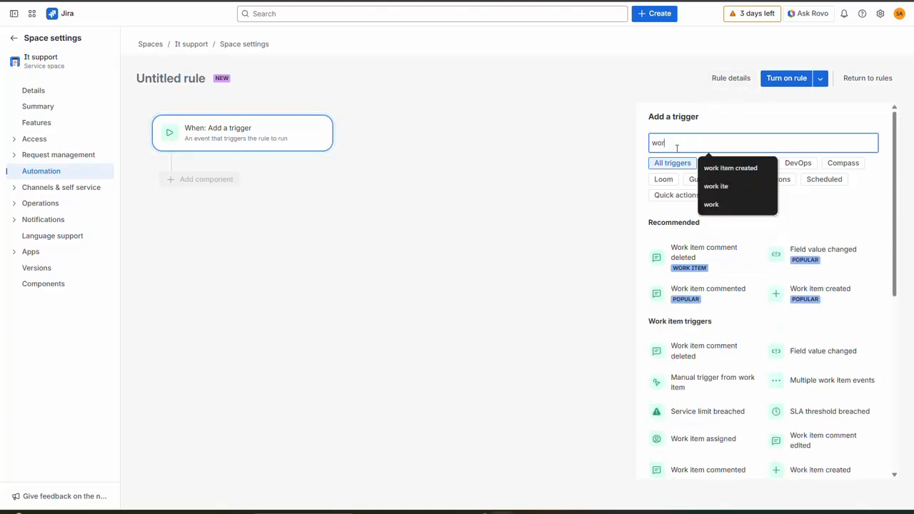
{"action": "type", "text": "k i"}
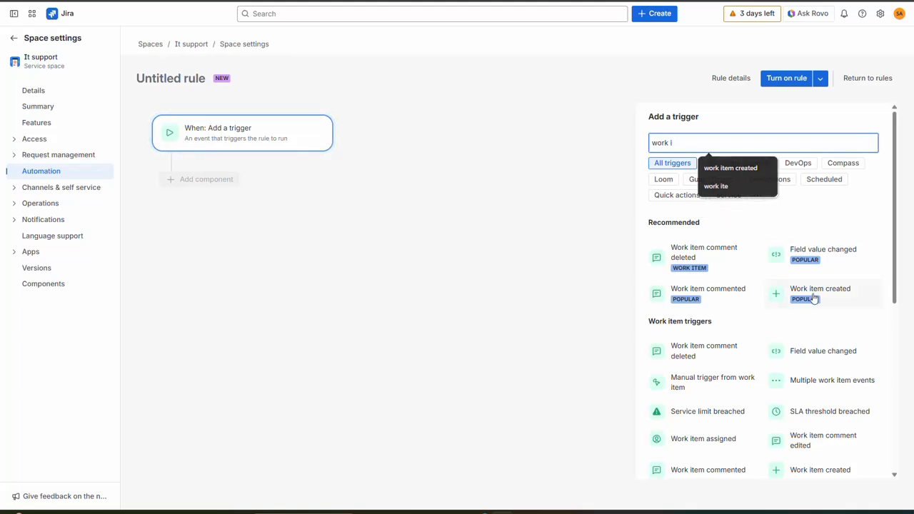
{"action": "left_click", "coordinate": [814, 299]}
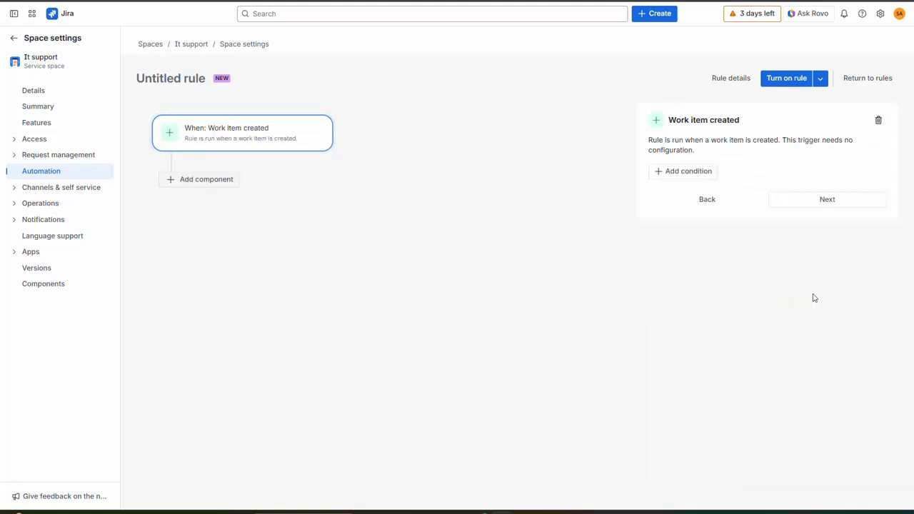
{"action": "left_click", "coordinate": [686, 175]}
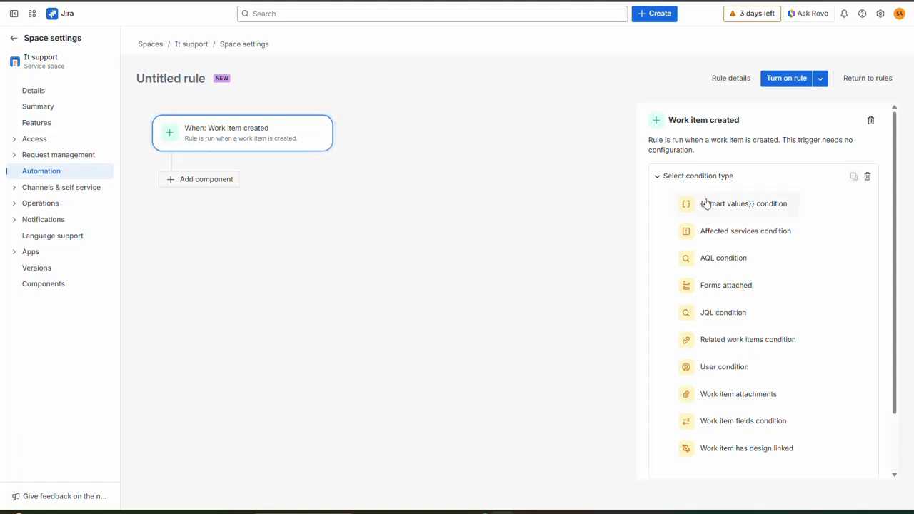
{"action": "left_click", "coordinate": [705, 203]}
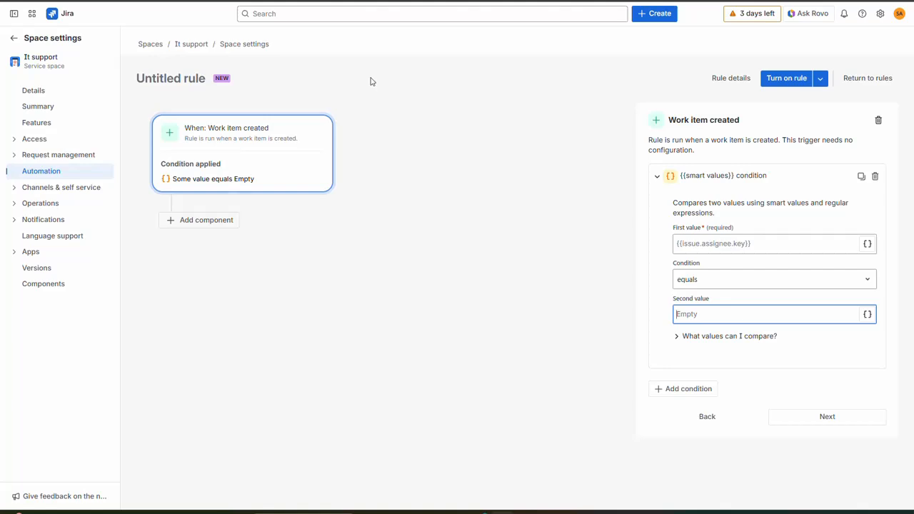
{"action": "left_click", "coordinate": [388, 2]}
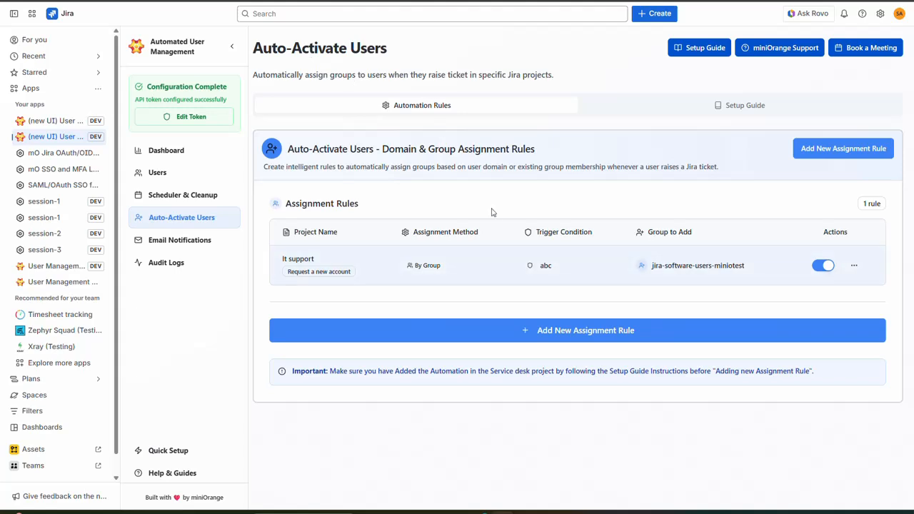
Paste {{issue.Request Type.requestType.name}} from the setup guide as the condition's First value.
{"action": "left_click", "coordinate": [721, 109]}
{"action": "scroll", "coordinate": [545, 281], "scroll_direction": "down", "scroll_amount": 3}
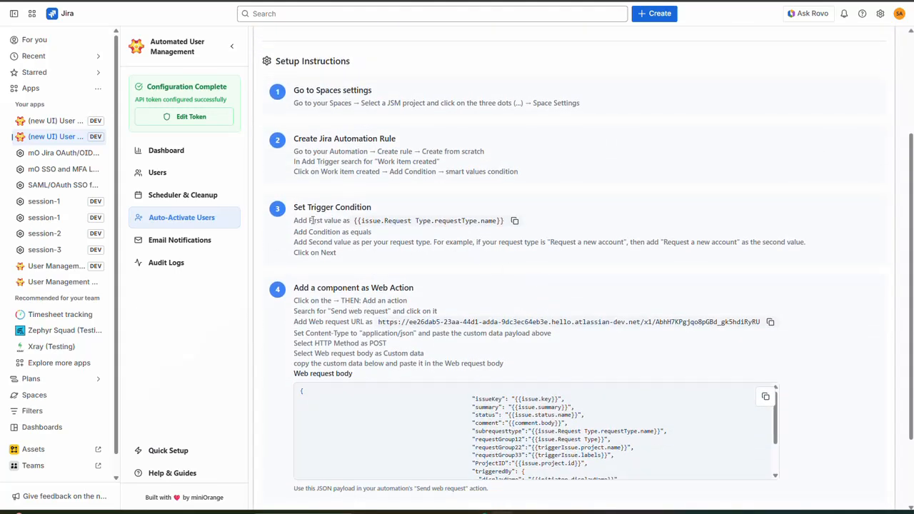
{"action": "left_click_drag", "start_coordinate": [295, 220], "coordinate": [355, 221]}
{"action": "left_click", "coordinate": [432, 233]}
{"action": "left_click", "coordinate": [515, 221]}
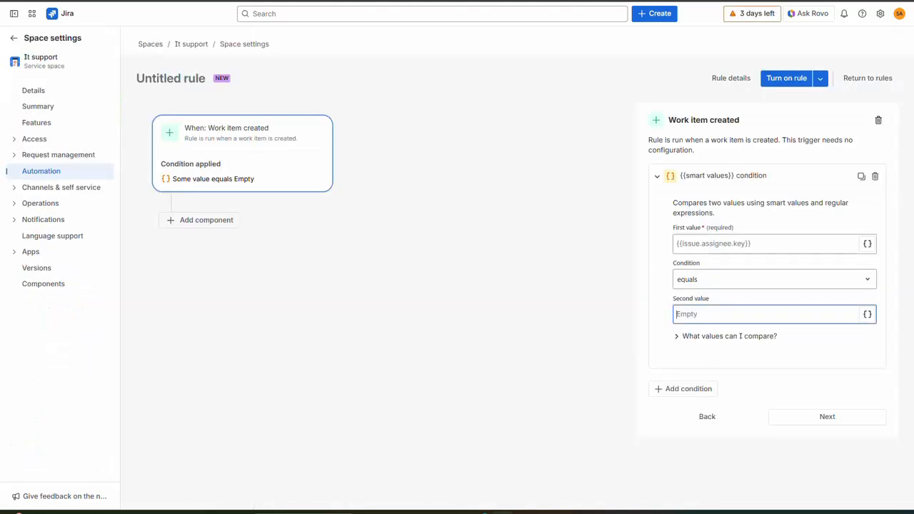
{"action": "left_click", "coordinate": [742, 244]}
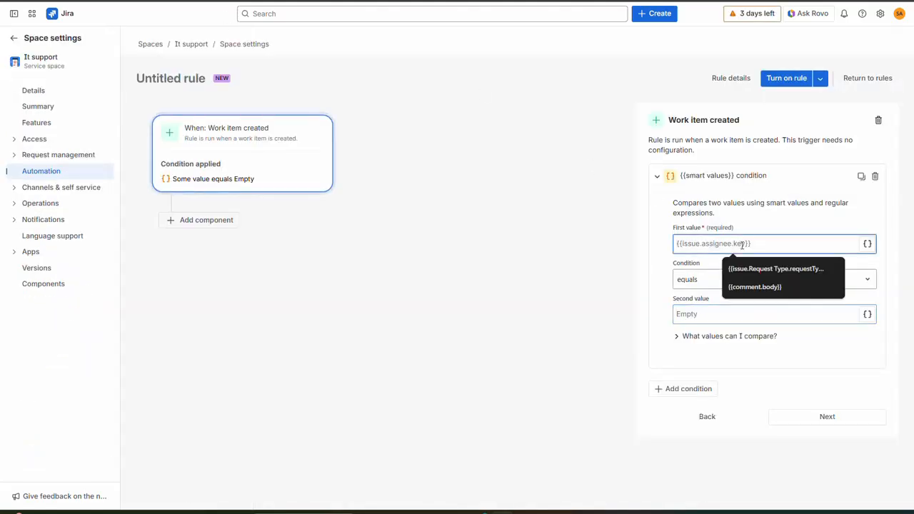
{"action": "key", "text": "ctrl+v"}
Make the condition check that it equals 'Request Jira Access'.
{"action": "left_click", "coordinate": [695, 286]}
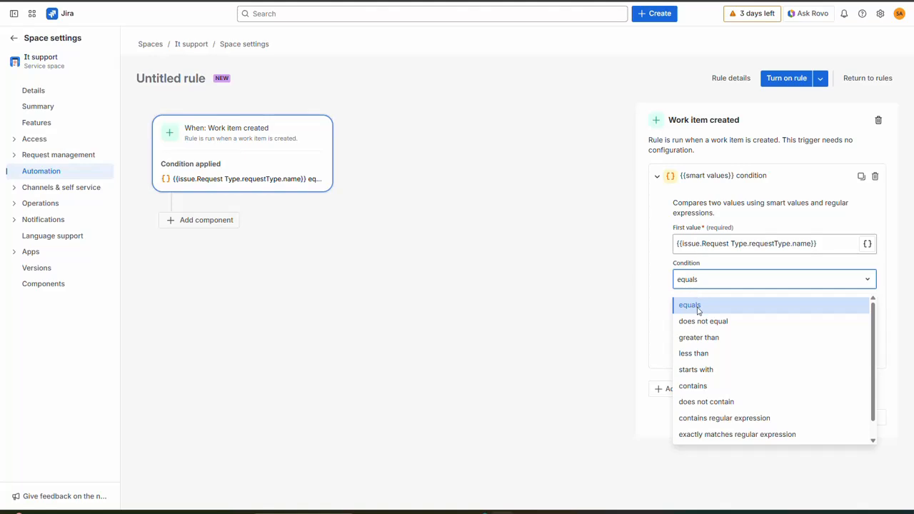
{"action": "left_click", "coordinate": [697, 310]}
{"action": "left_click", "coordinate": [689, 316]}
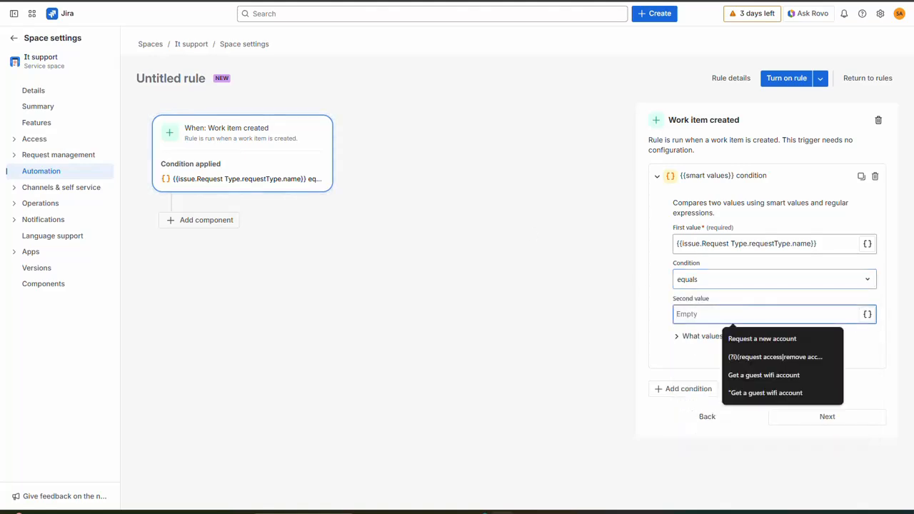
{"action": "left_click", "coordinate": [335, 2]}
{"action": "scroll", "coordinate": [355, 121], "scroll_direction": "down", "scroll_amount": 2}
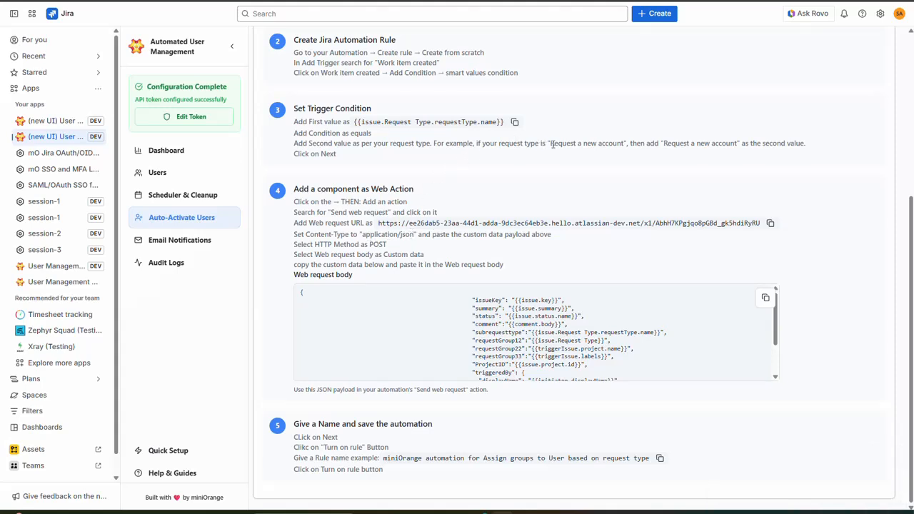
{"action": "left_click_drag", "start_coordinate": [551, 145], "coordinate": [625, 143]}
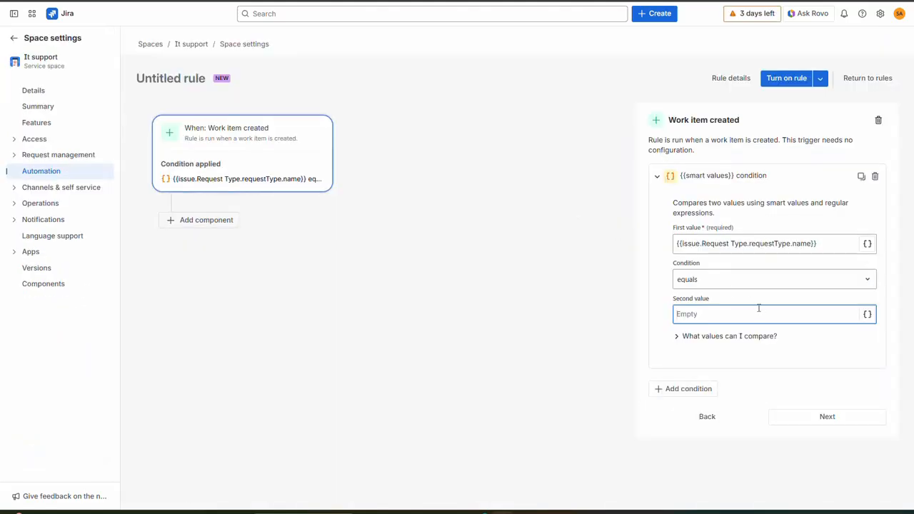
{"action": "key", "text": "ctrl+v"}
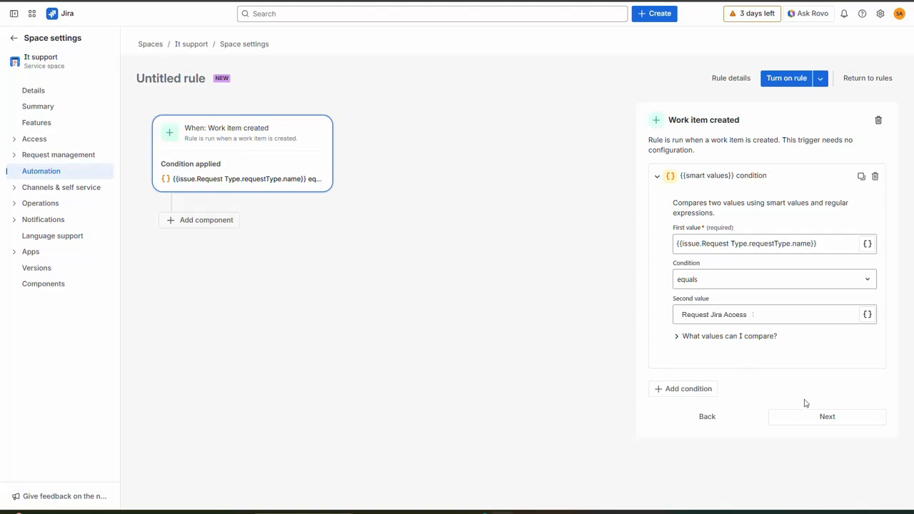
Confirm the condition and add a Send web request action to the rule.
{"action": "left_click", "coordinate": [828, 419]}
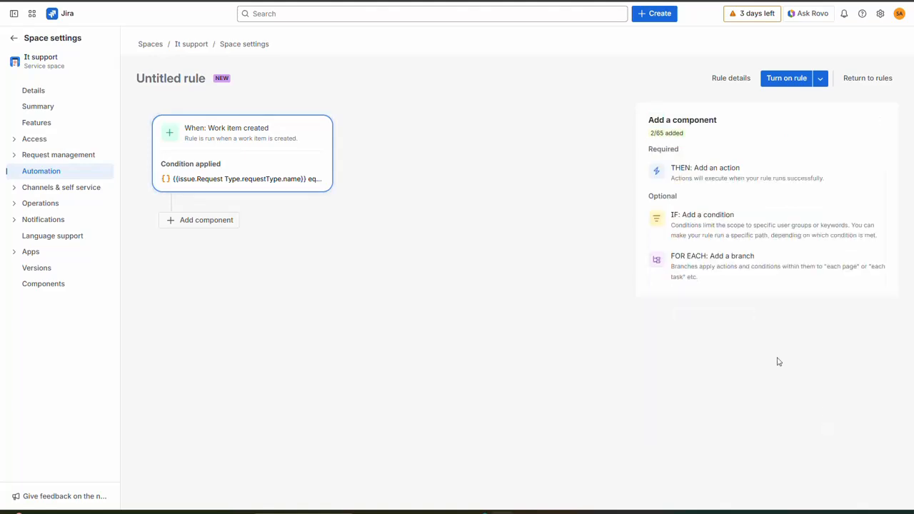
{"action": "left_click", "coordinate": [690, 174]}
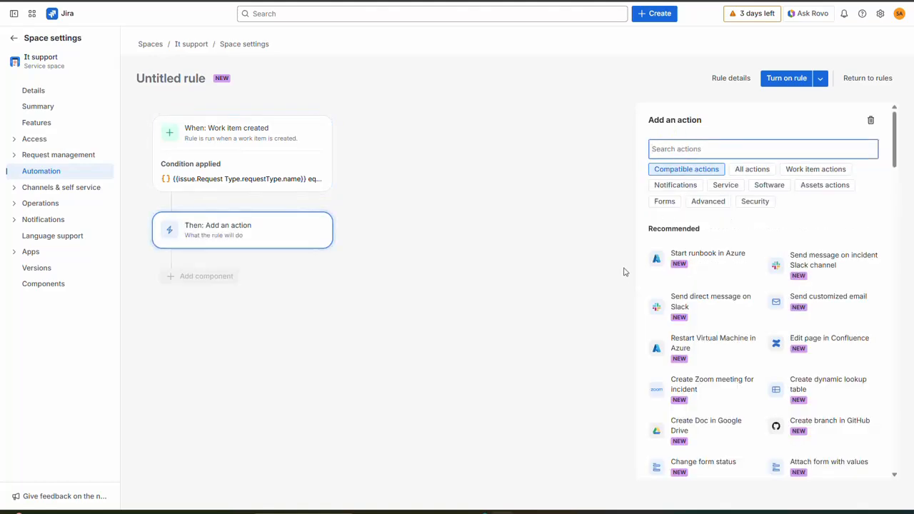
{"action": "type", "text": "web"}
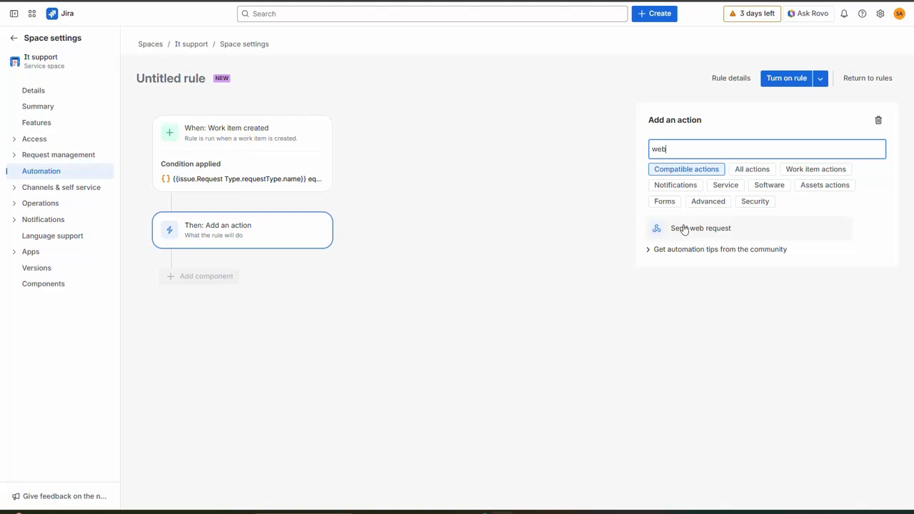
{"action": "left_click", "coordinate": [728, 234]}
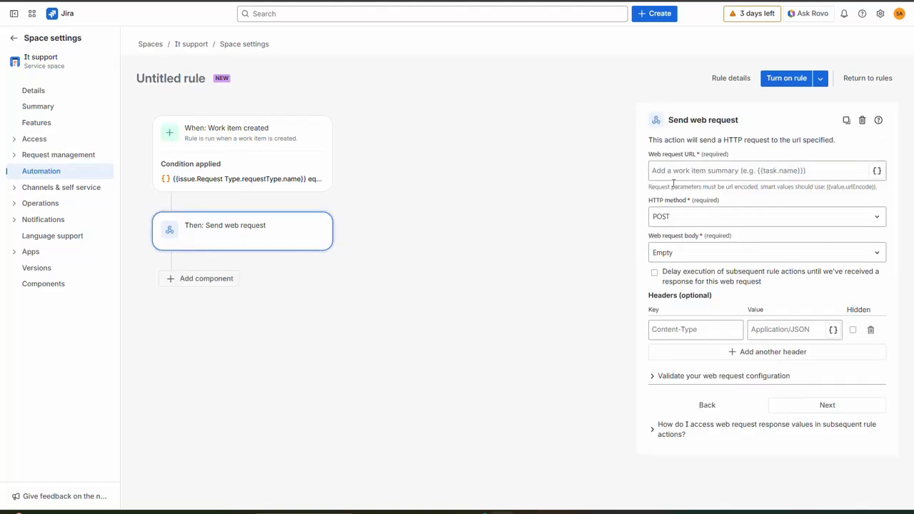
Set the web request URL to the guide's webhook URL, with a Custom data body.
{"action": "left_click", "coordinate": [668, 170]}
{"action": "key", "text": "ctrl+shift+Tab"}
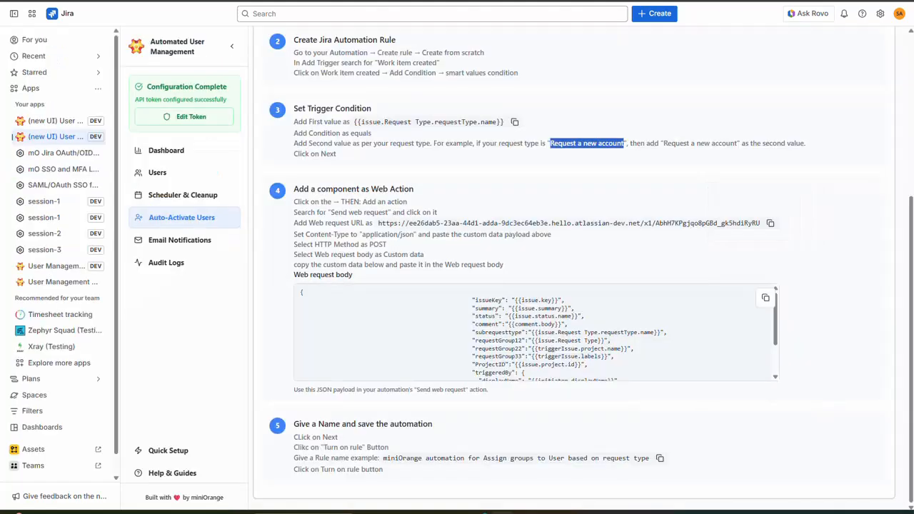
{"action": "scroll", "coordinate": [337, 352], "scroll_direction": "down", "scroll_amount": 1}
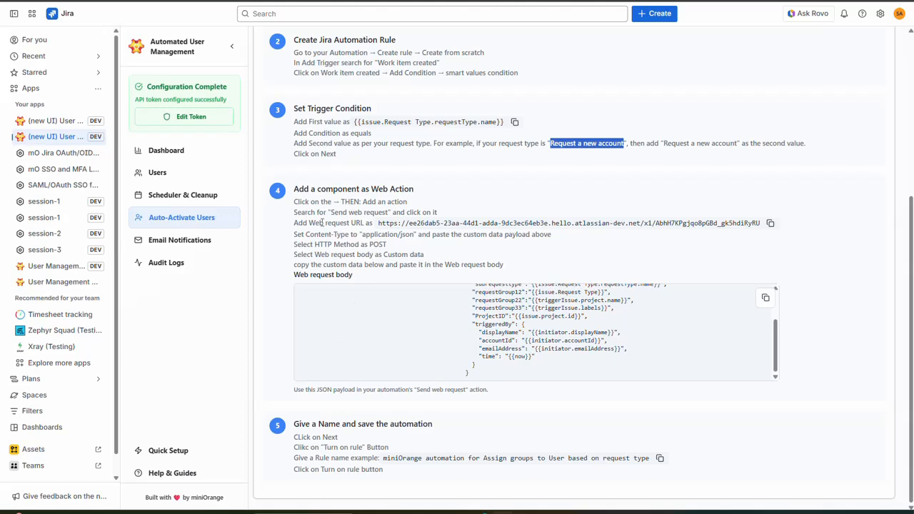
{"action": "left_click_drag", "start_coordinate": [295, 223], "coordinate": [355, 224]}
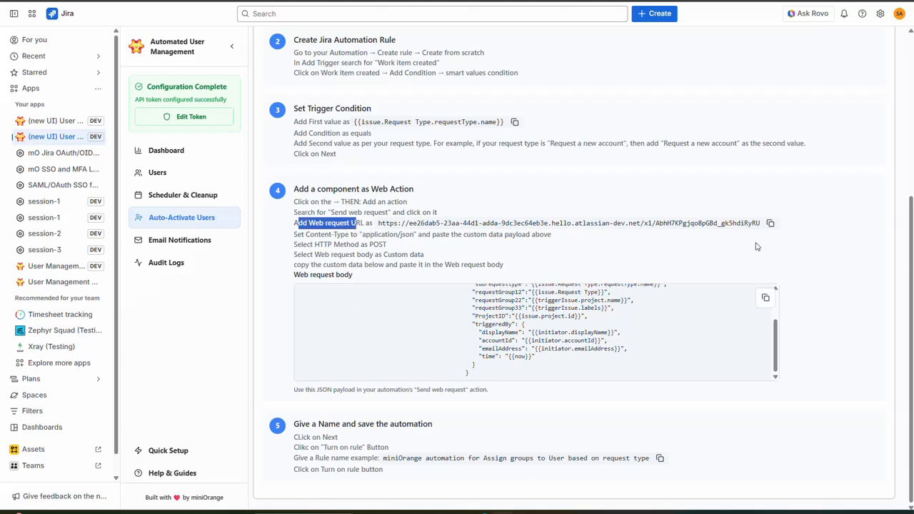
{"action": "left_click", "coordinate": [770, 224]}
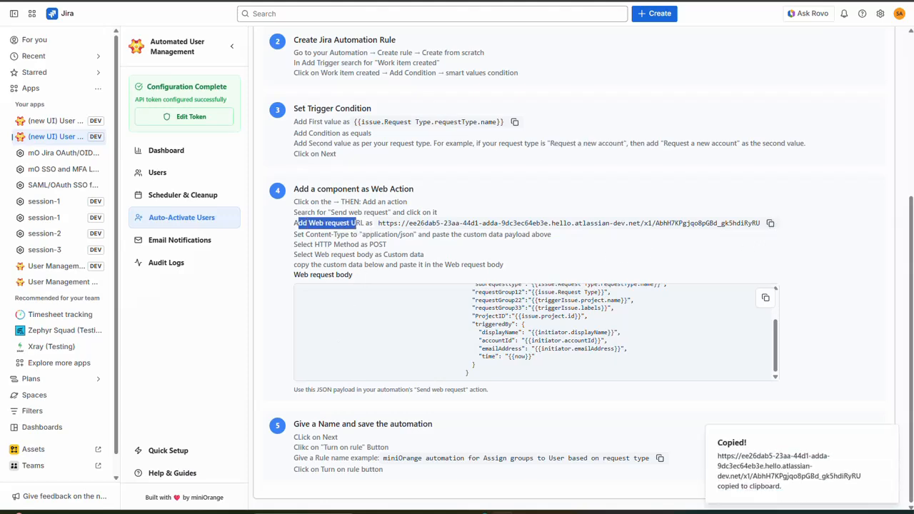
{"action": "key", "text": "ctrl+Tab"}
{"action": "key", "text": "ctrl+v"}
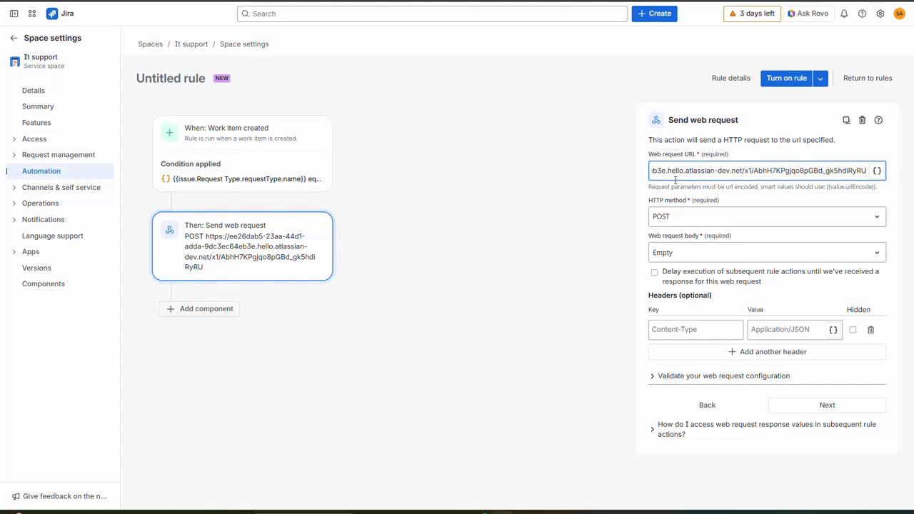
{"action": "left_click", "coordinate": [670, 257]}
{"action": "left_click", "coordinate": [671, 310]}
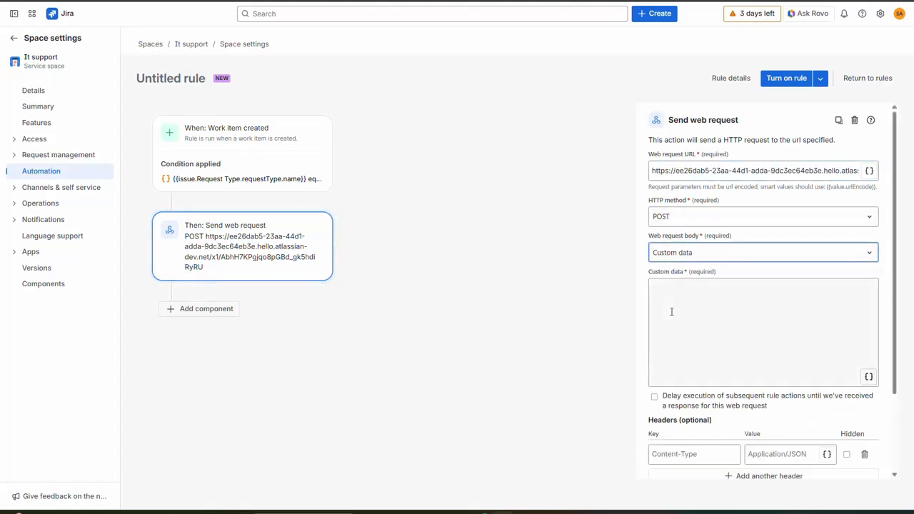
{"action": "left_click", "coordinate": [718, 324]}
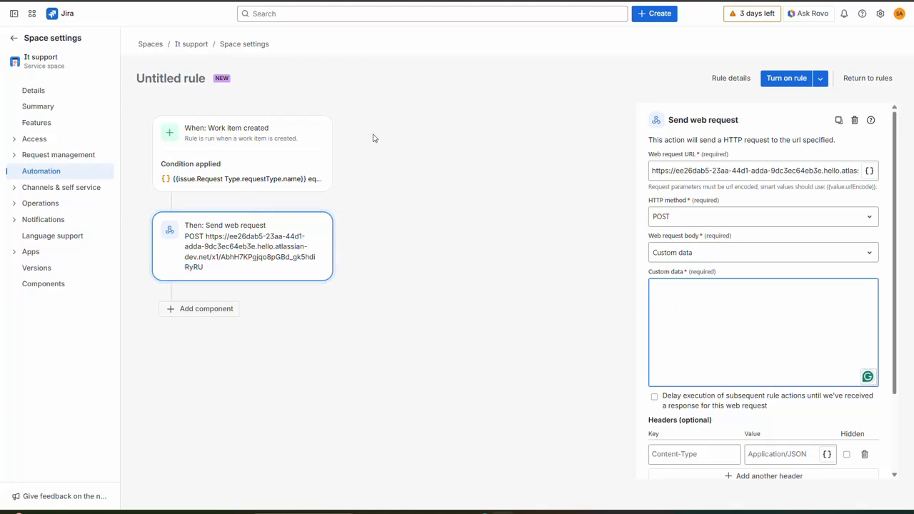
Paste the guide's JSON payload with issue, request type and triggeredBy fields into Custom data.
{"action": "key", "text": "ctrl+Tab"}
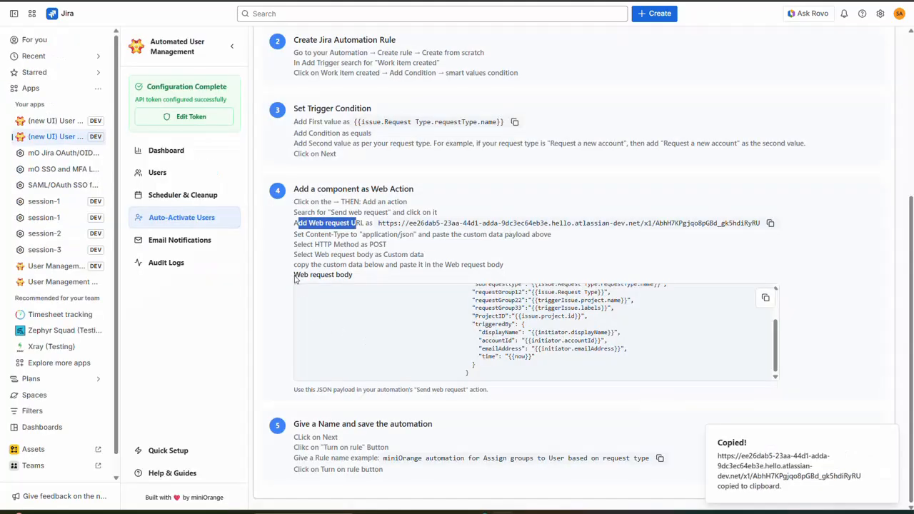
{"action": "left_click_drag", "start_coordinate": [295, 276], "coordinate": [357, 280]}
{"action": "left_click", "coordinate": [436, 331]}
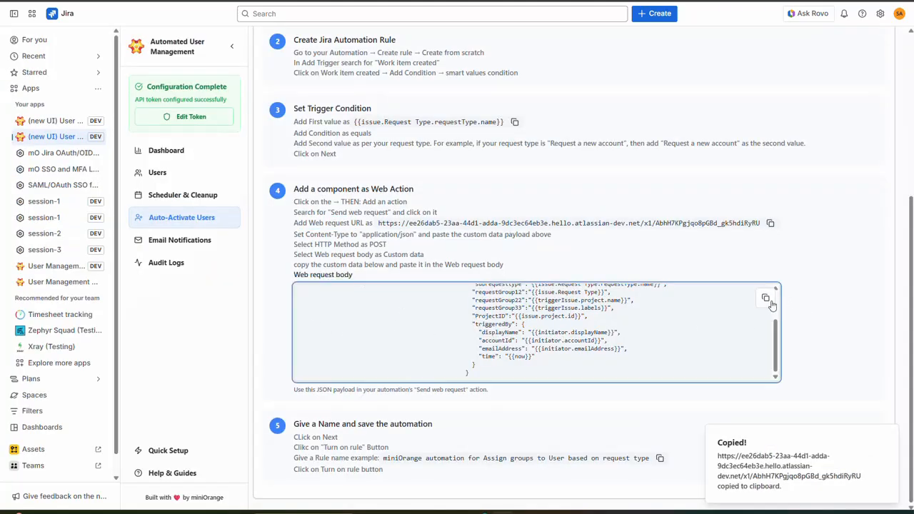
{"action": "left_click", "coordinate": [764, 298]}
{"action": "key", "text": "ctrl+shift+Tab"}
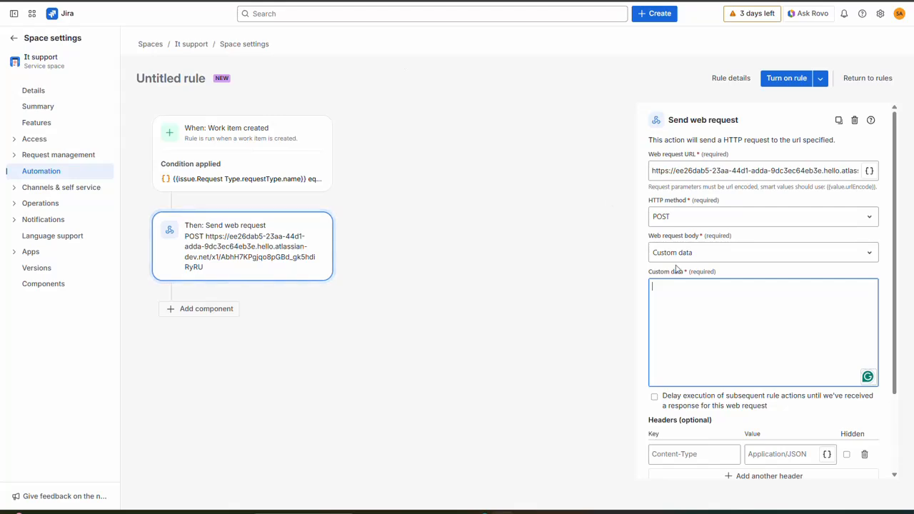
{"action": "key", "text": "ctrl+v"}
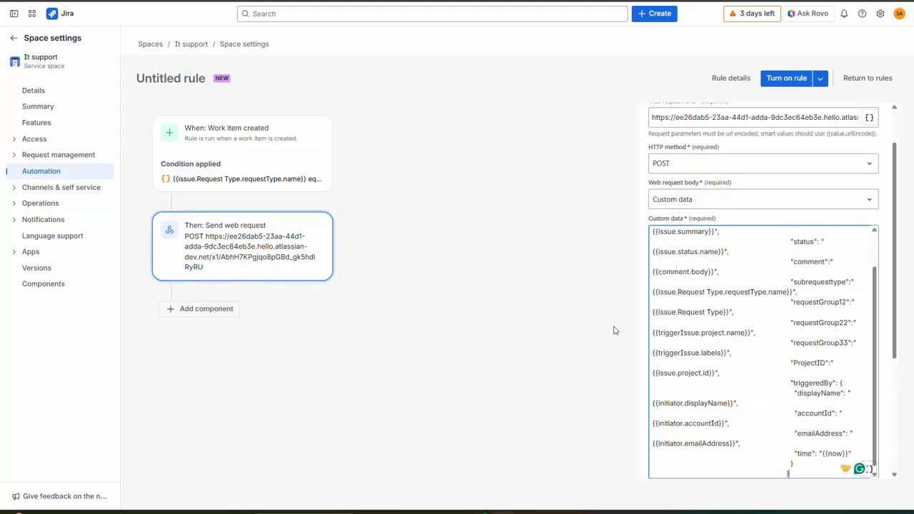
{"action": "scroll", "coordinate": [824, 384], "scroll_direction": "down", "scroll_amount": 1}
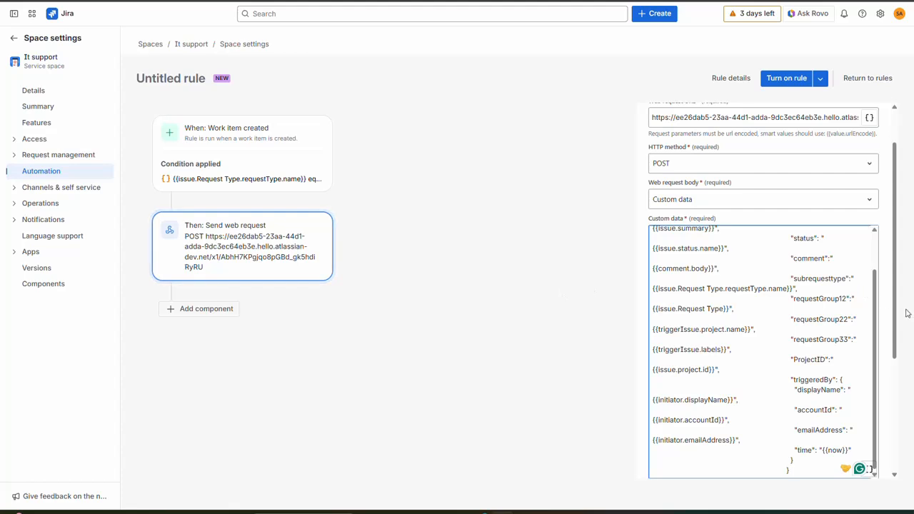
{"action": "scroll", "coordinate": [888, 314], "scroll_direction": "down", "scroll_amount": 3}
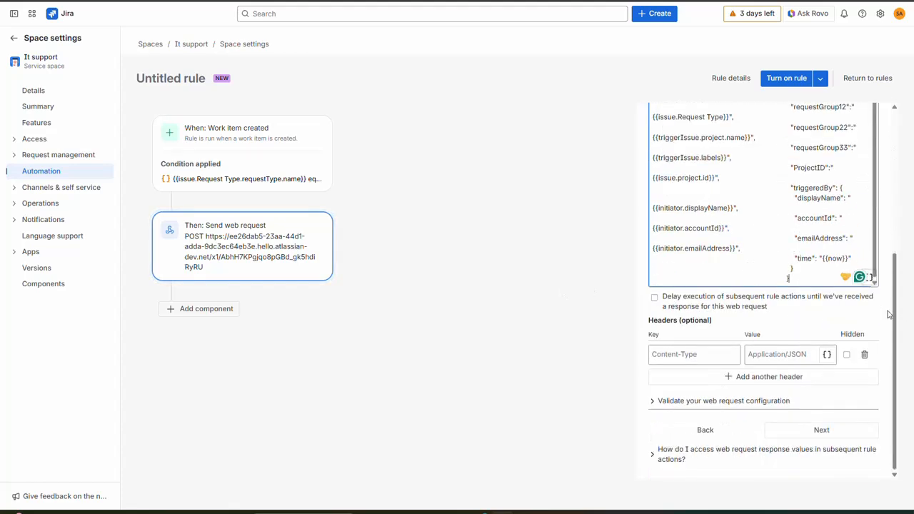
Save the action, name the rule 'miniOrange Automation' and turn it on.
{"action": "left_click", "coordinate": [821, 431]}
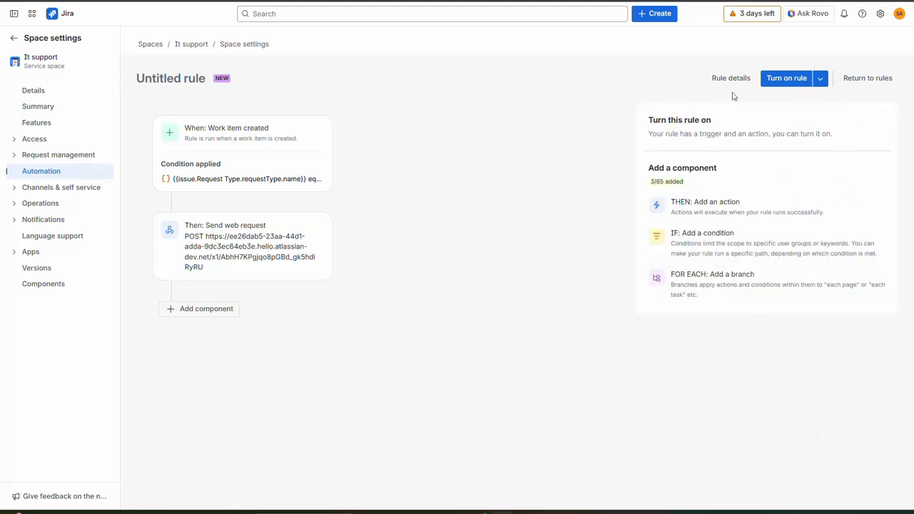
{"action": "left_click", "coordinate": [781, 81]}
{"action": "left_click", "coordinate": [714, 156]}
{"action": "type", "text": "miniO"}
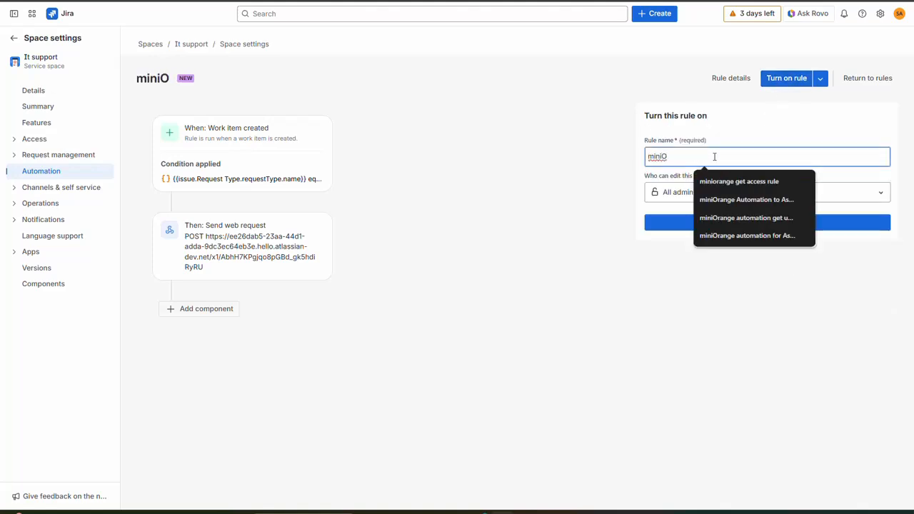
{"action": "type", "text": "range"}
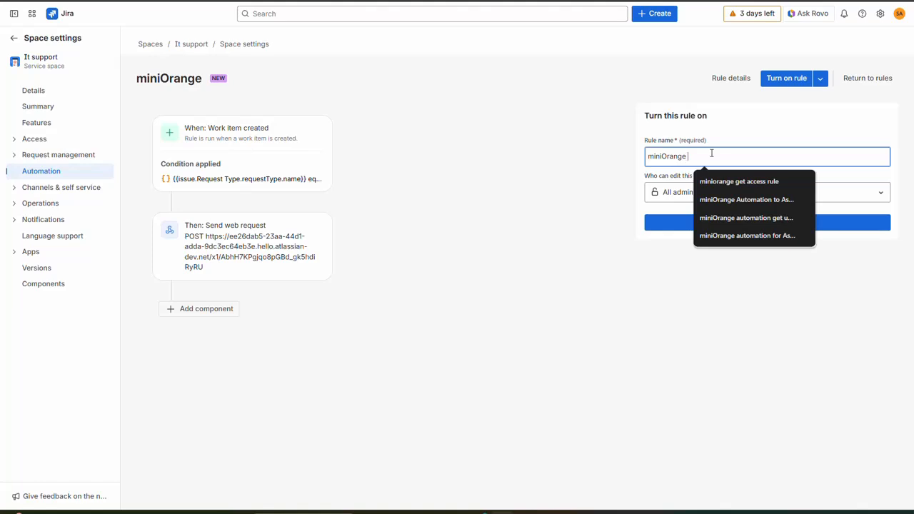
{"action": "key", "text": "ctrl+a"}
{"action": "key", "text": "Right"}
{"action": "type", "text": "Automation"}
{"action": "key", "text": "ctrl+a"}
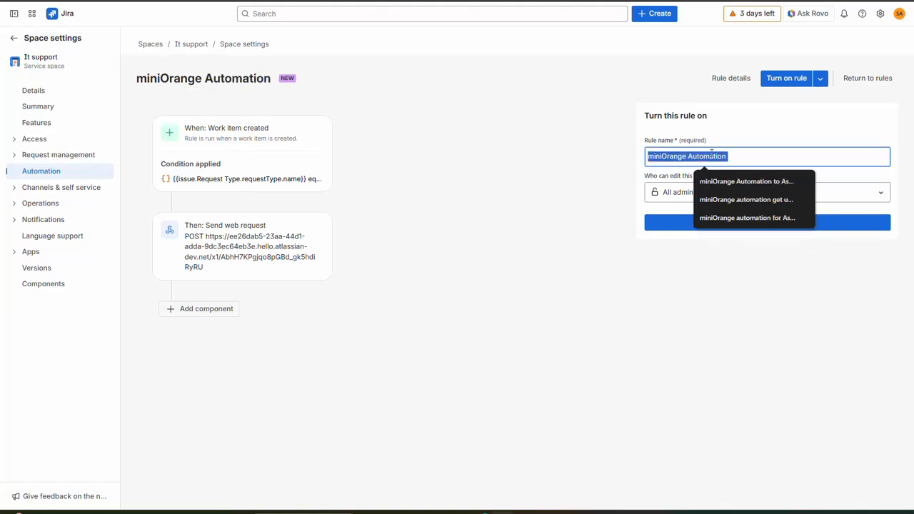
{"action": "left_click_drag", "start_coordinate": [648, 157], "coordinate": [807, 164]}
{"action": "left_click", "coordinate": [668, 265]}
{"action": "left_click", "coordinate": [720, 222]}
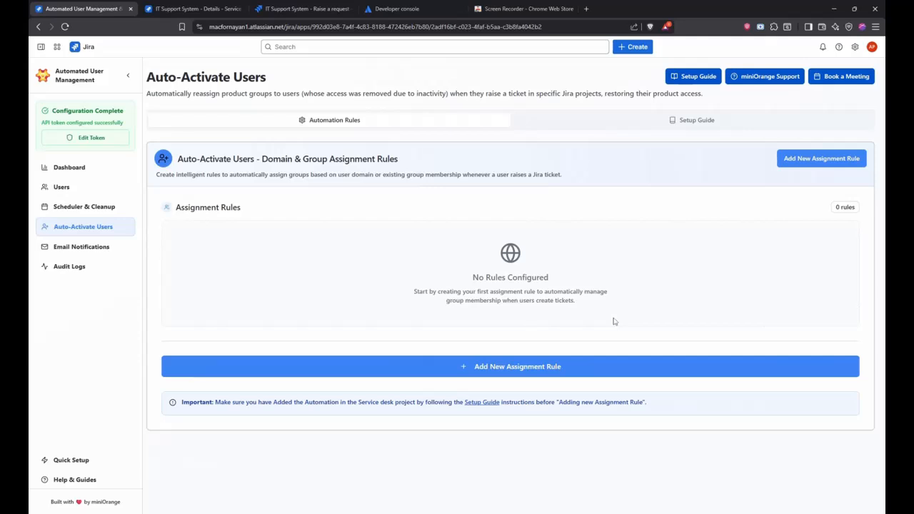
Start a new assignment rule for IT Support System with Request Jira Access as the trigger.
{"action": "left_click", "coordinate": [562, 367]}
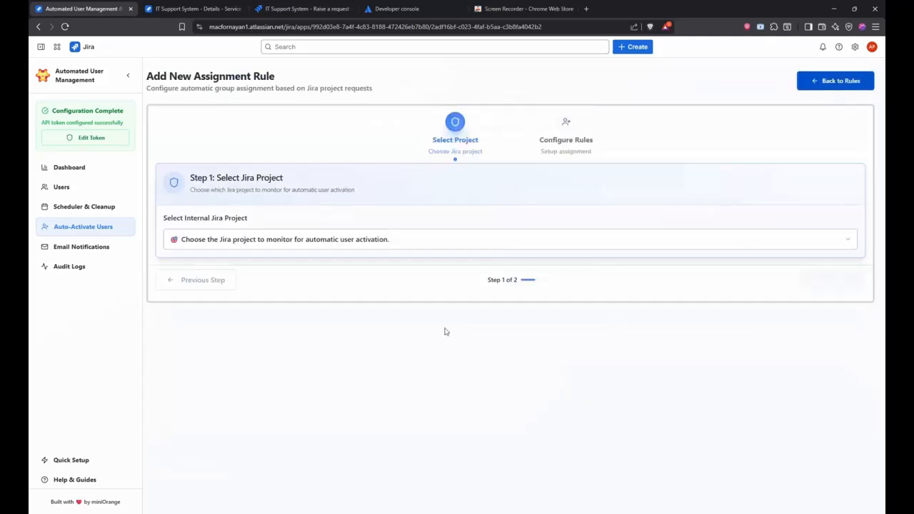
{"action": "left_click", "coordinate": [336, 240]}
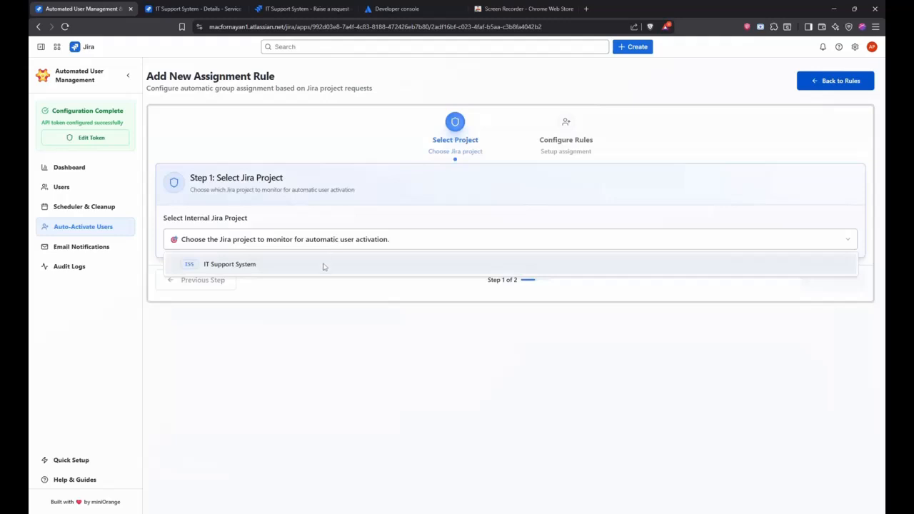
{"action": "left_click", "coordinate": [324, 264]}
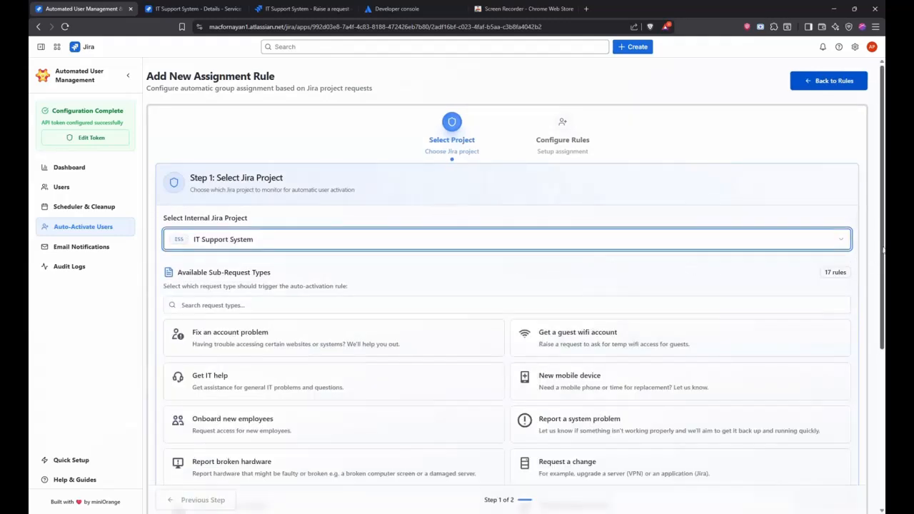
{"action": "left_click_drag", "start_coordinate": [883, 251], "coordinate": [867, 404]}
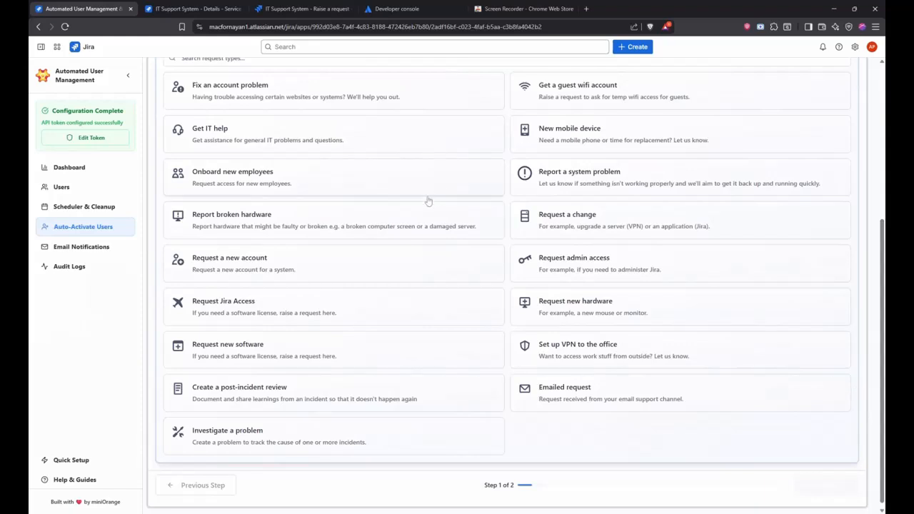
{"action": "left_click", "coordinate": [288, 312]}
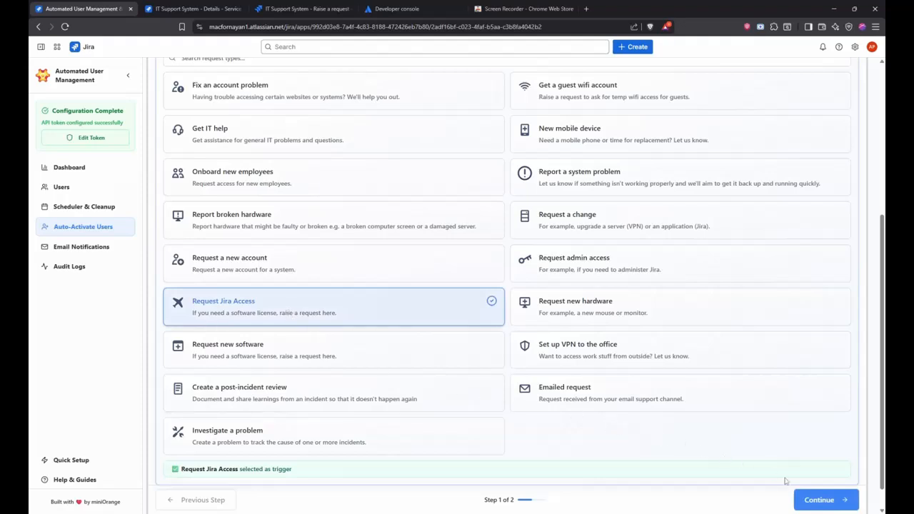
{"action": "left_click", "coordinate": [813, 506]}
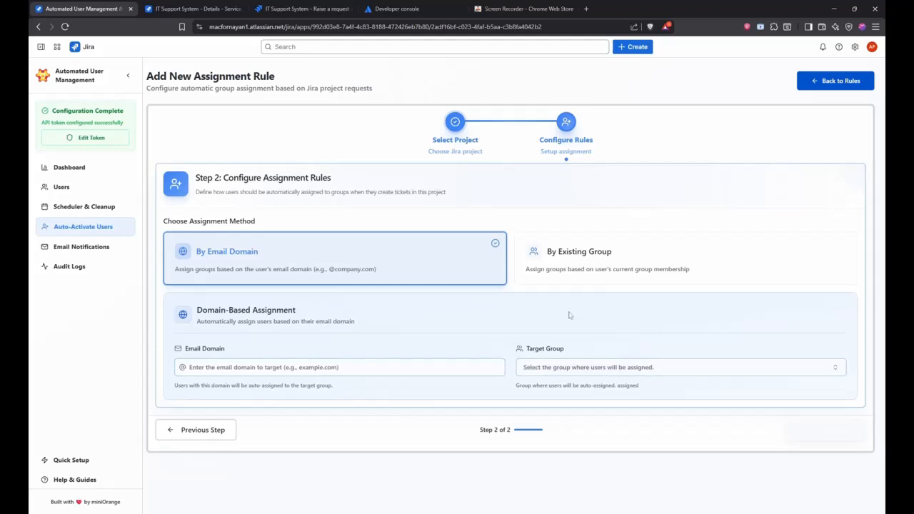
Create a By Existing Group rule: source jira-software-users, target the customer service users group.
{"action": "left_click", "coordinate": [593, 267]}
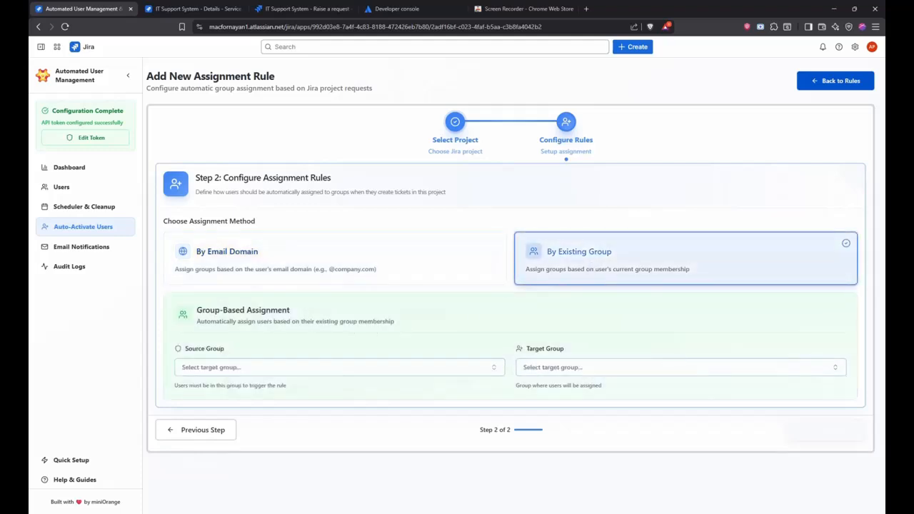
{"action": "left_click", "coordinate": [439, 370]}
{"action": "type", "text": "jira"}
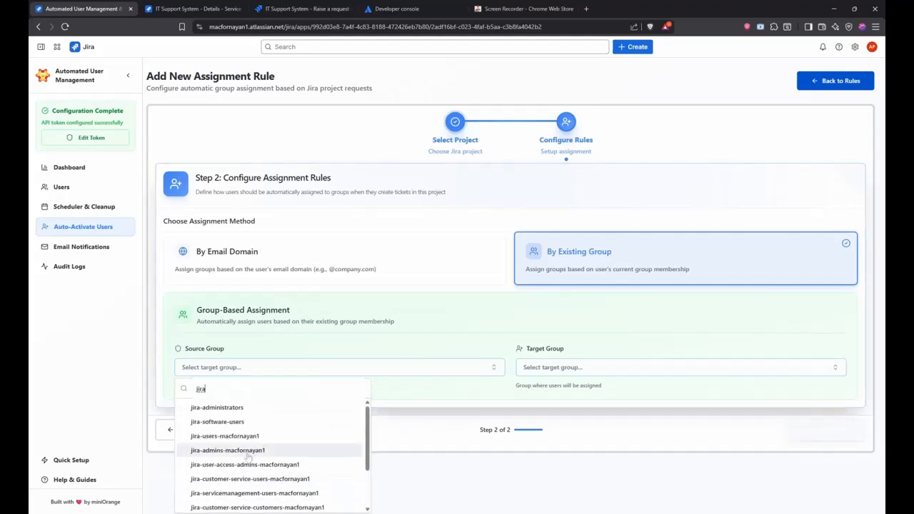
{"action": "left_click", "coordinate": [217, 422]}
{"action": "left_click", "coordinate": [565, 367]}
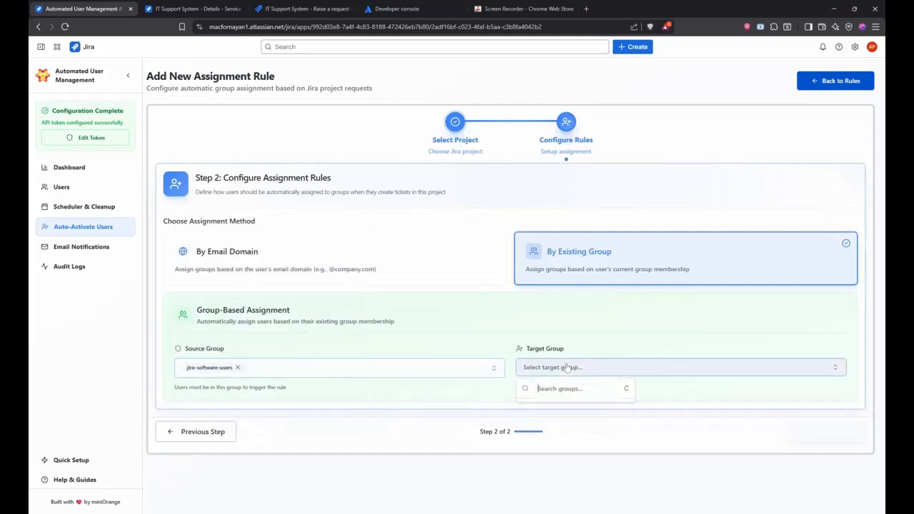
{"action": "scroll", "coordinate": [600, 421], "scroll_direction": "down", "scroll_amount": 3}
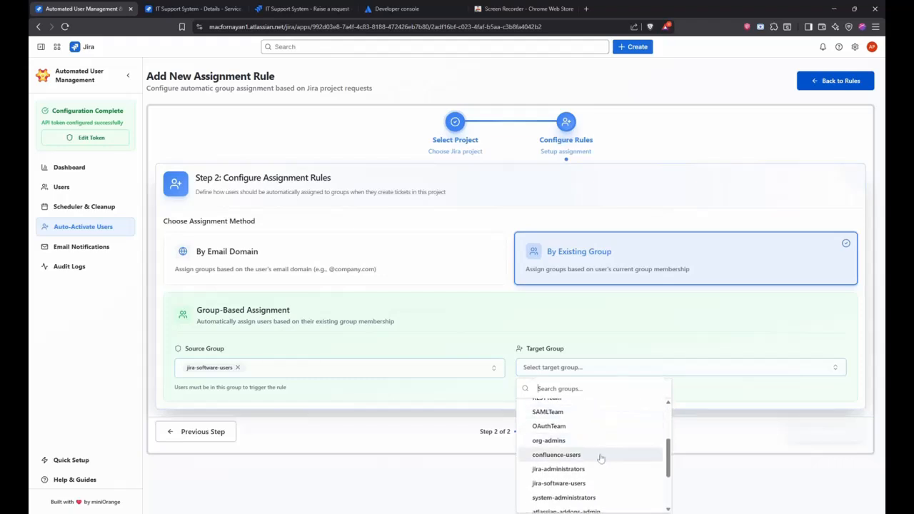
{"action": "scroll", "coordinate": [603, 457], "scroll_direction": "down", "scroll_amount": 3}
{"action": "scroll", "coordinate": [617, 475], "scroll_direction": "down", "scroll_amount": 3}
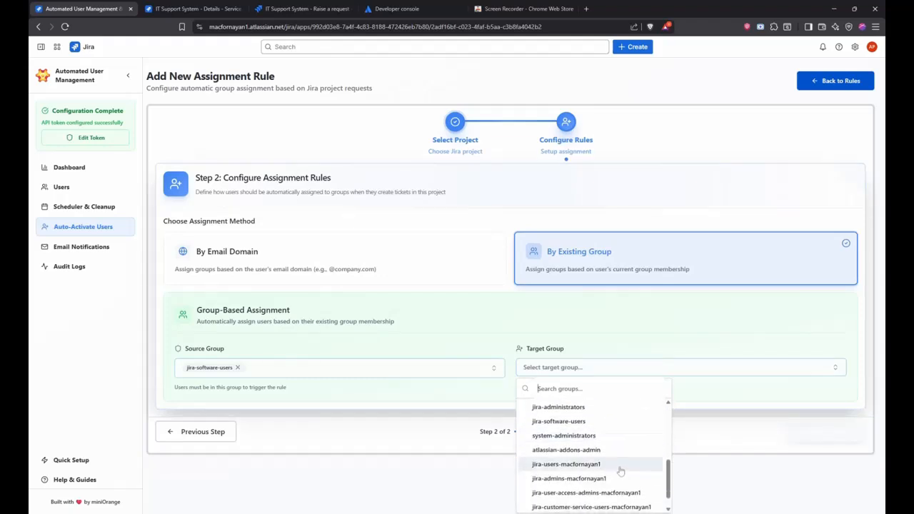
{"action": "left_click", "coordinate": [628, 491]}
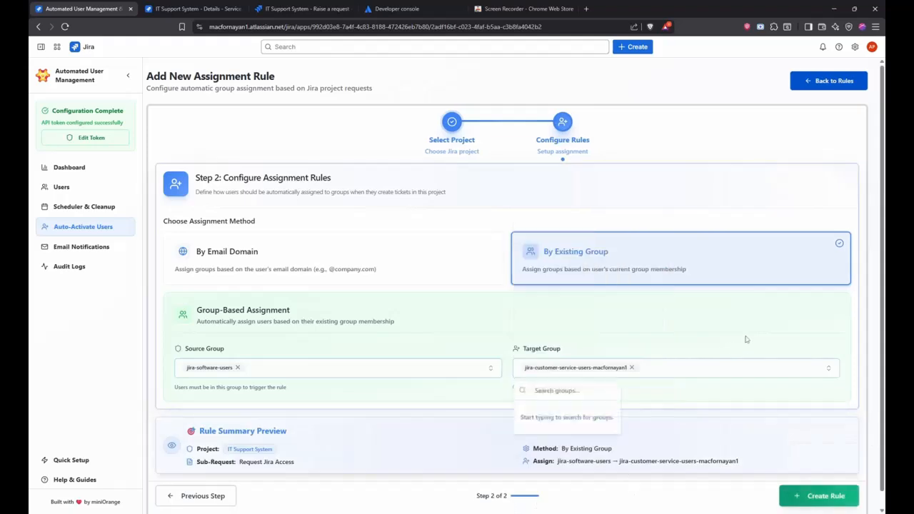
{"action": "left_click", "coordinate": [842, 500]}
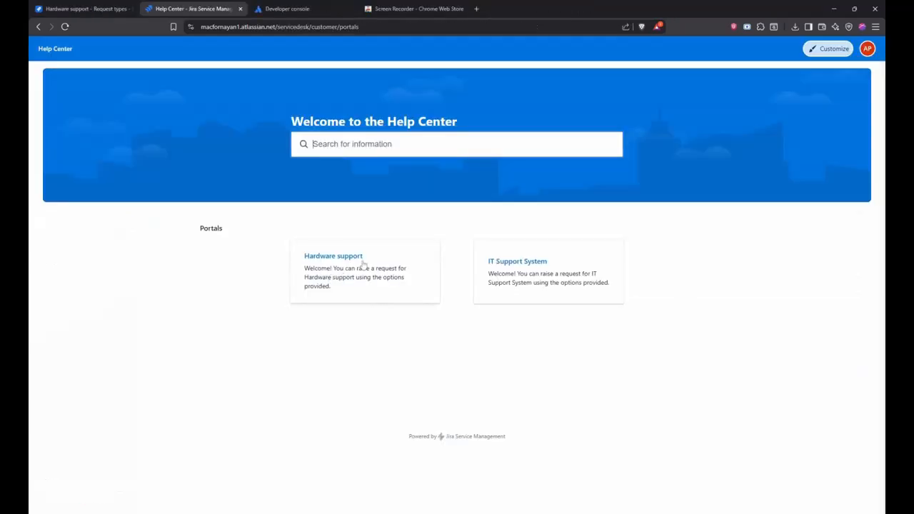
Submit a Request Jira Access ticket with summary 'need access' in the IT Support System portal.
{"action": "left_click", "coordinate": [534, 274]}
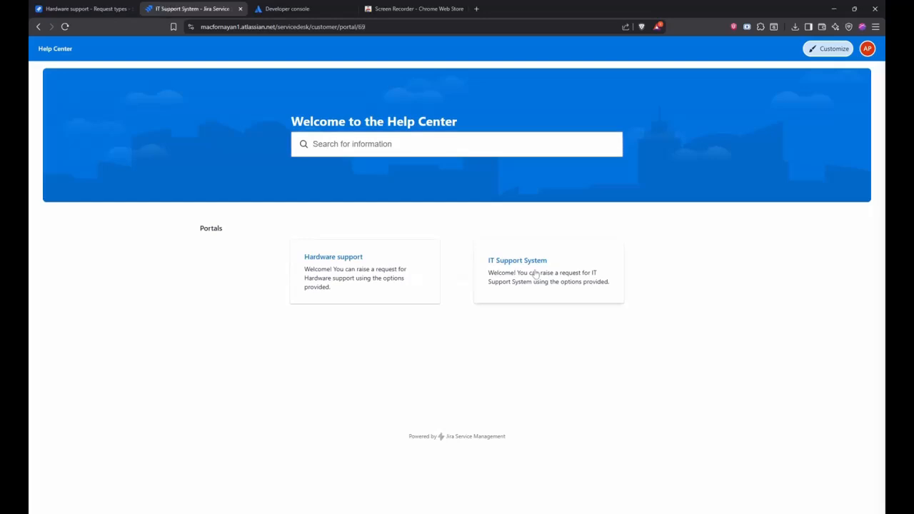
{"action": "left_click", "coordinate": [302, 248]}
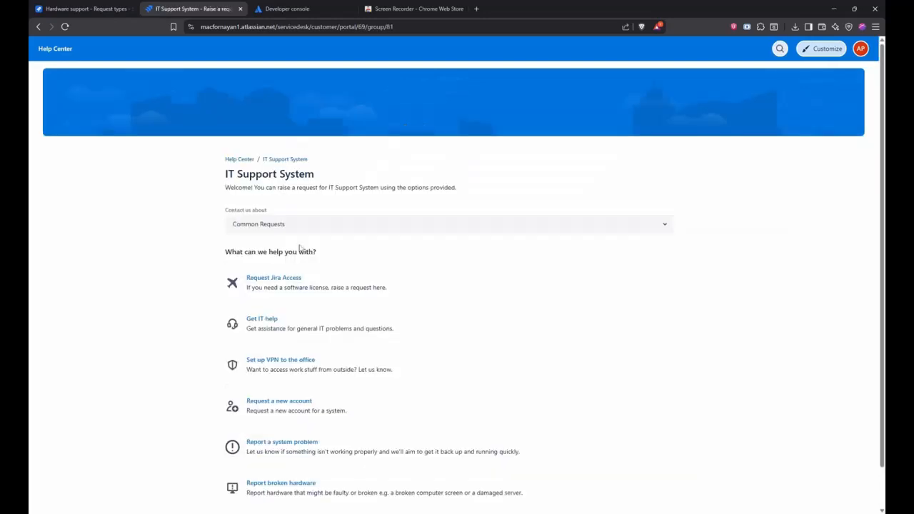
{"action": "left_click", "coordinate": [305, 291]}
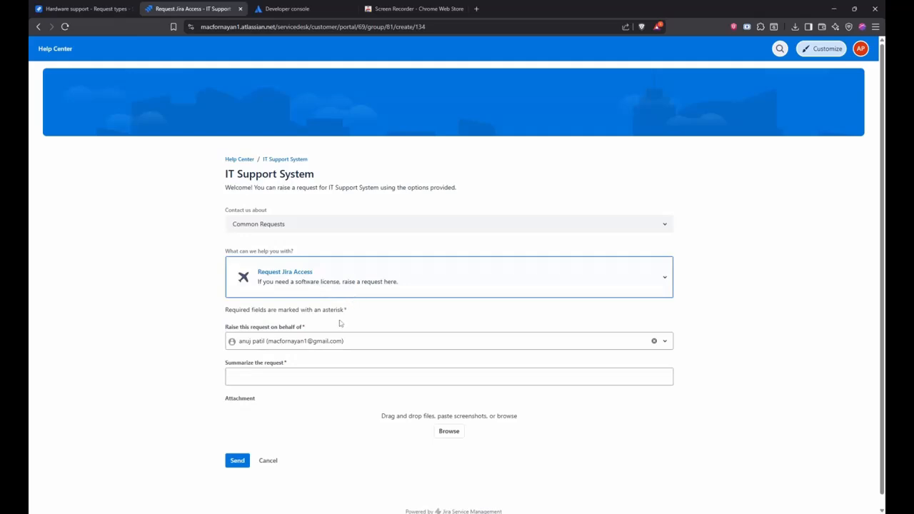
{"action": "left_click", "coordinate": [307, 376]}
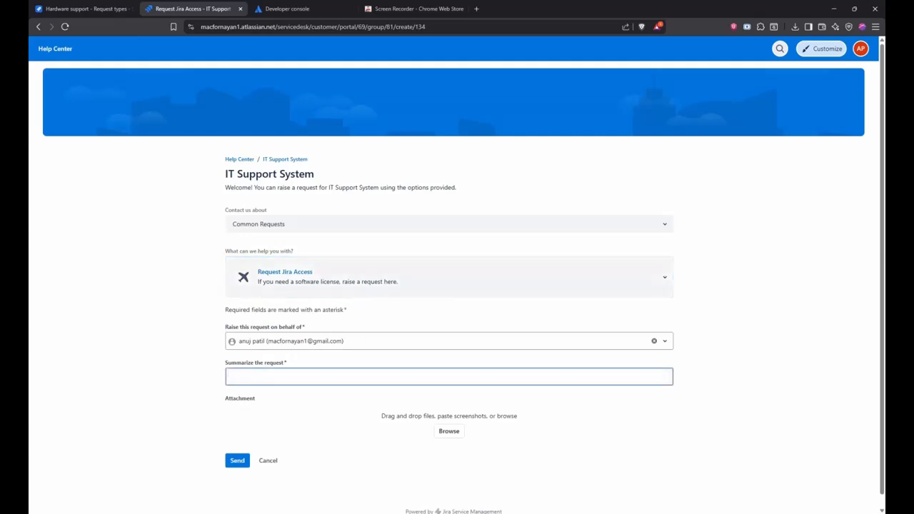
{"action": "type", "text": "need access"}
{"action": "left_click", "coordinate": [233, 462]}
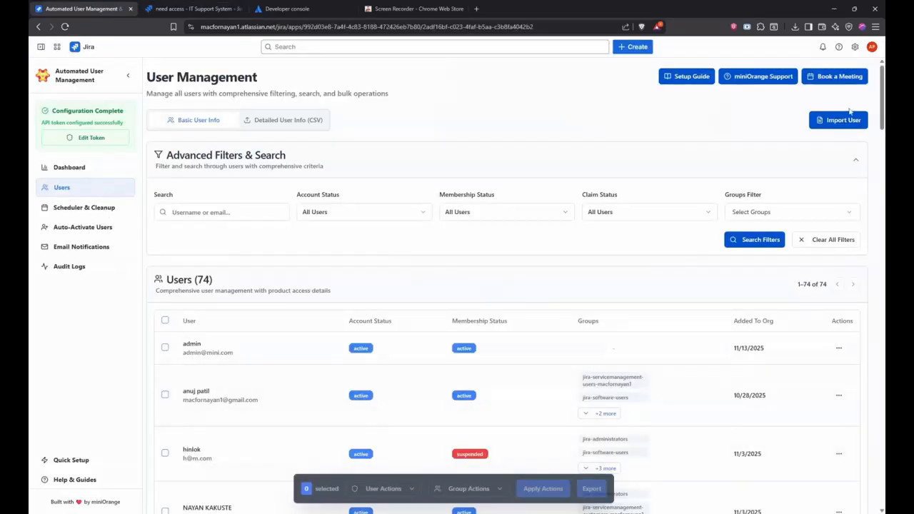
Scroll through the miniOrange Users list of 74 users to find the requester's active account.
{"action": "scroll", "coordinate": [515, 288], "scroll_direction": "down", "scroll_amount": 3}
{"action": "scroll", "coordinate": [507, 286], "scroll_direction": "up", "scroll_amount": 1}
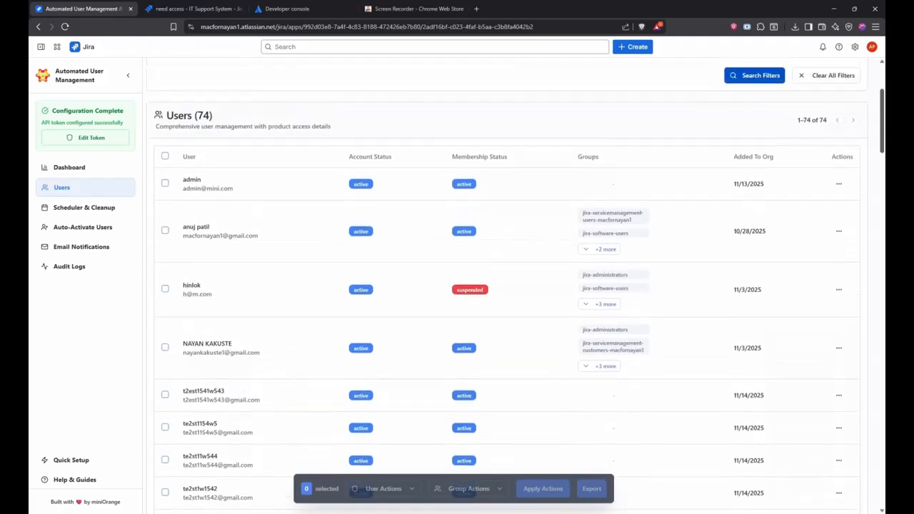